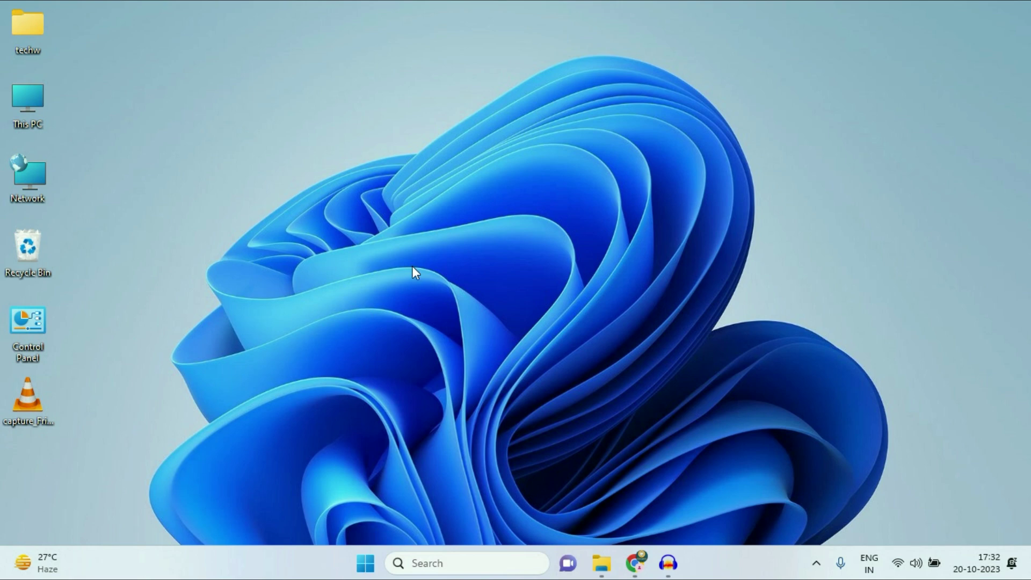
- Restart the graphics driver with Shift+Ctrl+Win+B, then reach the System page of Settings
{"action": "key", "text": "shift+ctrl+super+b"}
{"action": "left_click", "coordinate": [364, 560]}
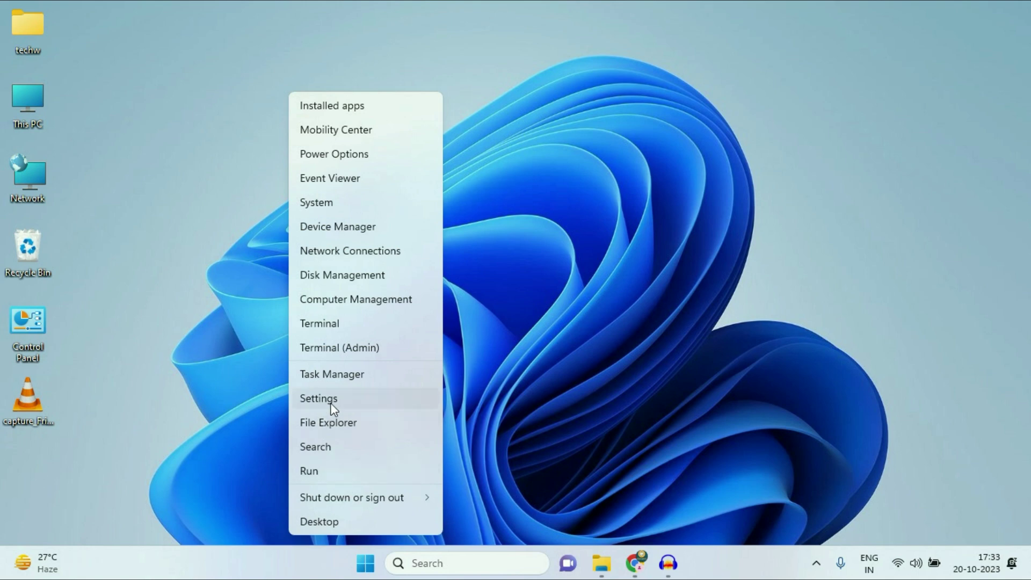
{"action": "left_click", "coordinate": [333, 402]}
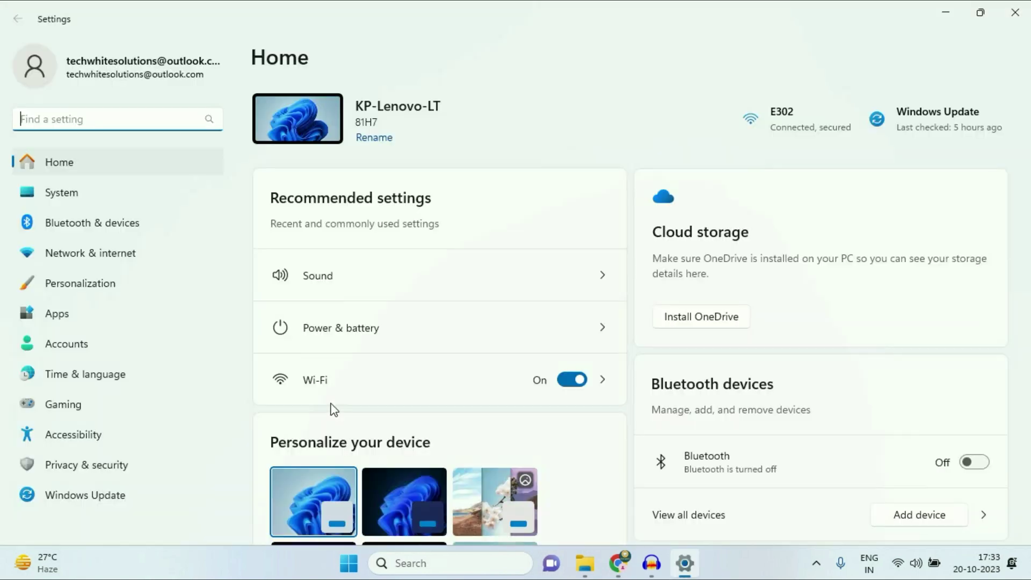
{"action": "left_click", "coordinate": [59, 197]}
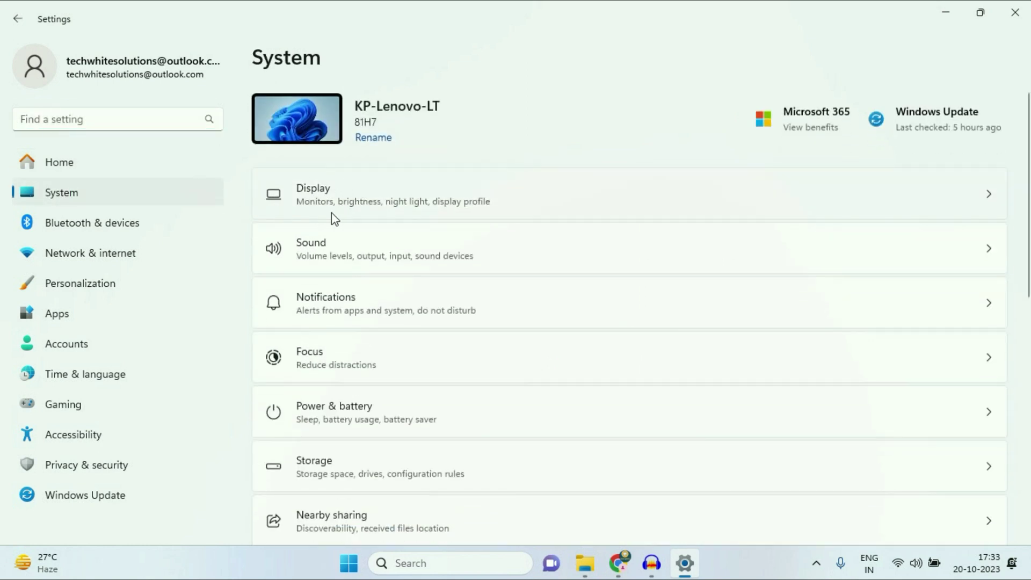
- Try a 1280 × 768 display resolution, then revert to 1366 × 768 (Recommended)
{"action": "left_click", "coordinate": [407, 198]}
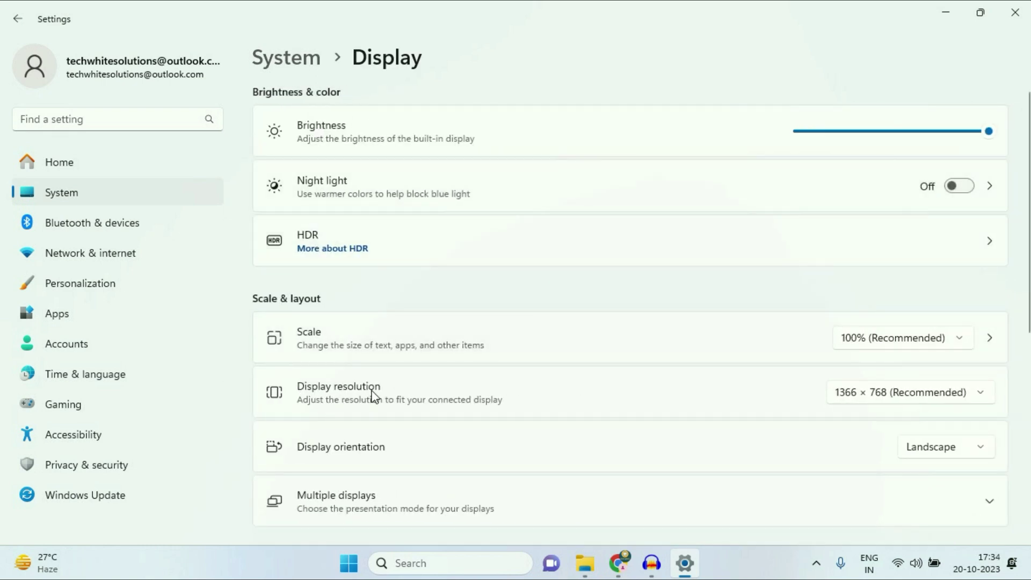
{"action": "left_click", "coordinate": [981, 396]}
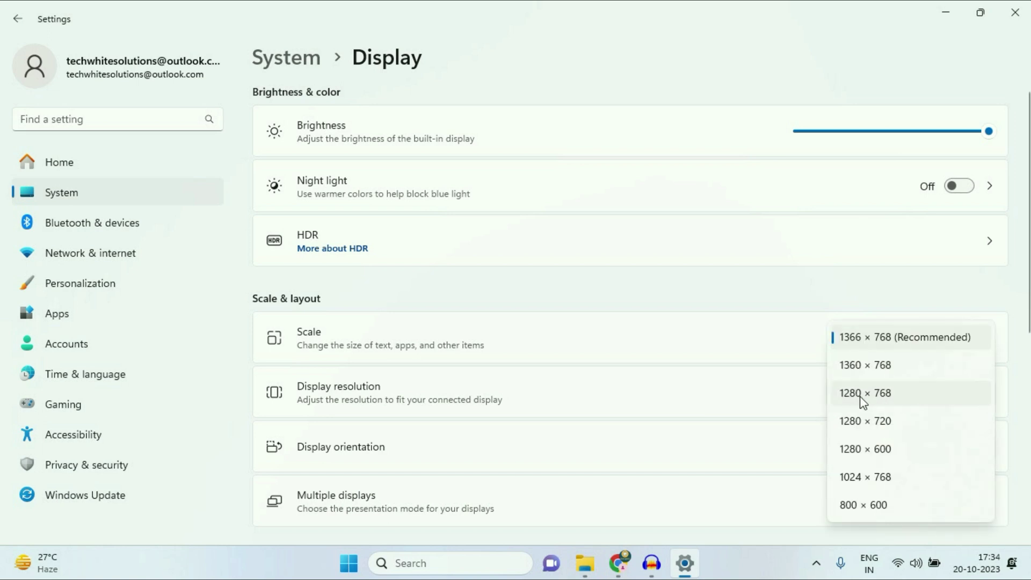
{"action": "left_click", "coordinate": [874, 402]}
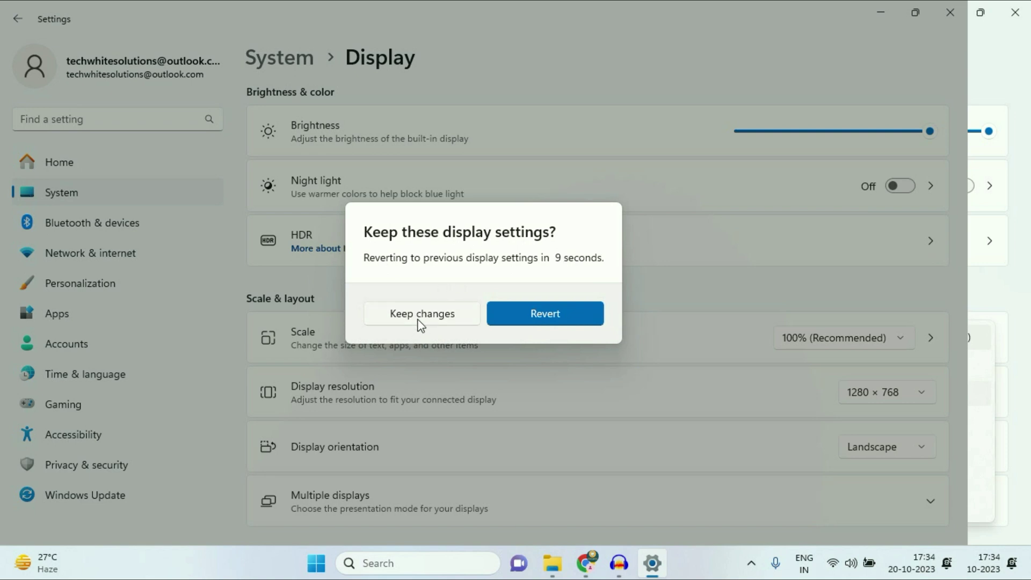
{"action": "left_click", "coordinate": [560, 312]}
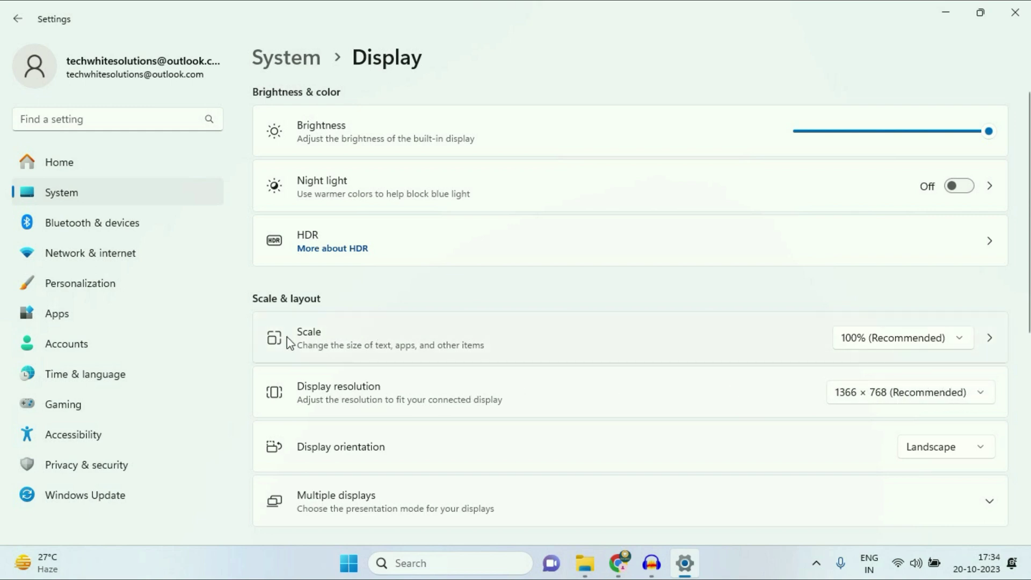
- Try 125% scale, return it to 100% (Recommended), and close Settings
{"action": "left_click", "coordinate": [962, 339]}
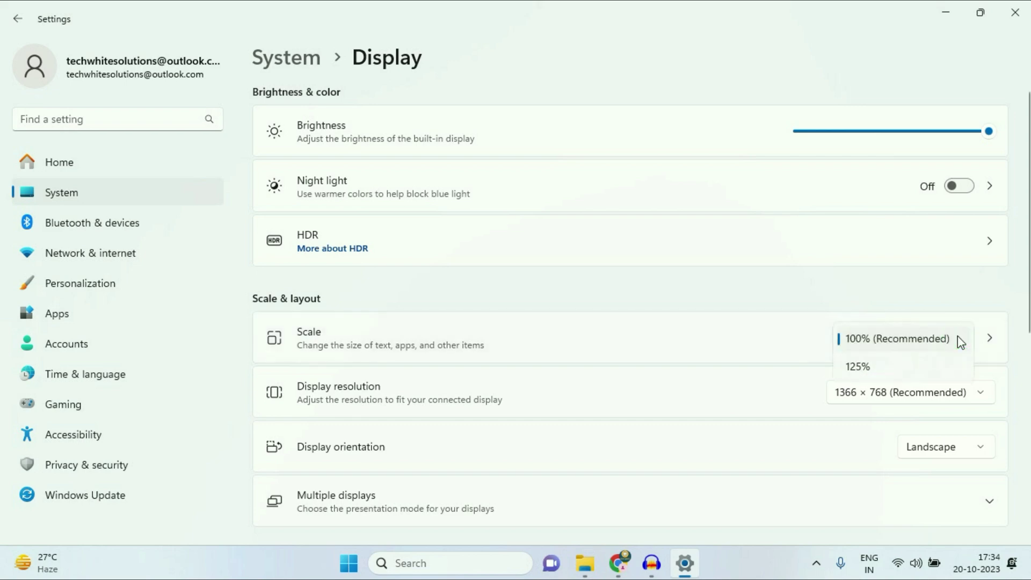
{"action": "left_click", "coordinate": [877, 368]}
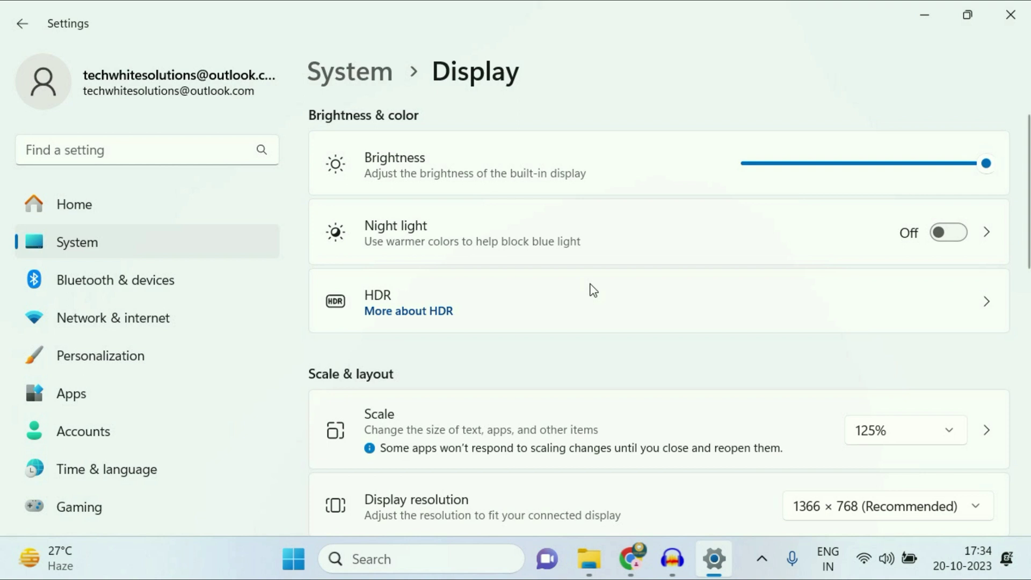
{"action": "left_click", "coordinate": [905, 430]}
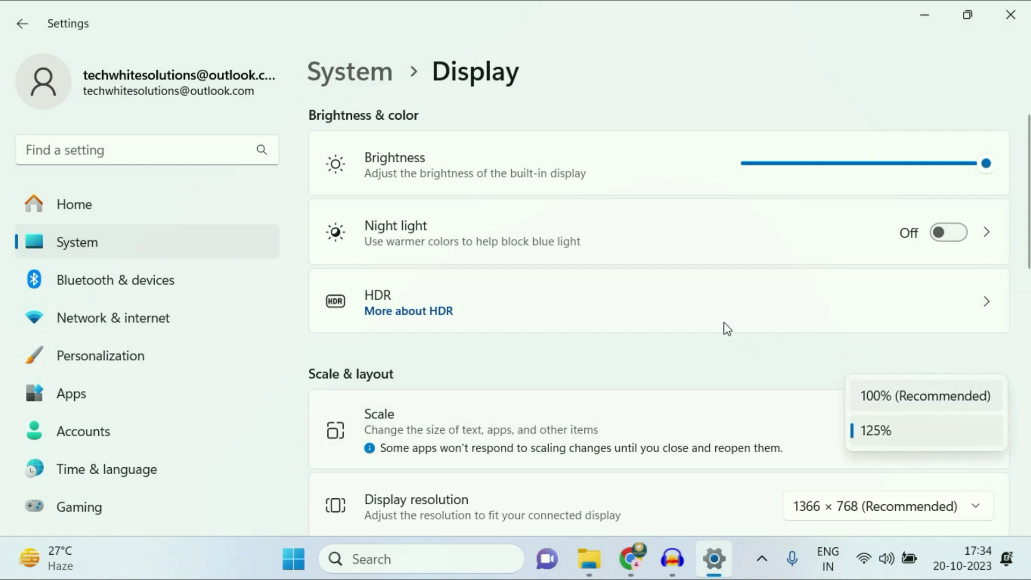
{"action": "left_click", "coordinate": [903, 390]}
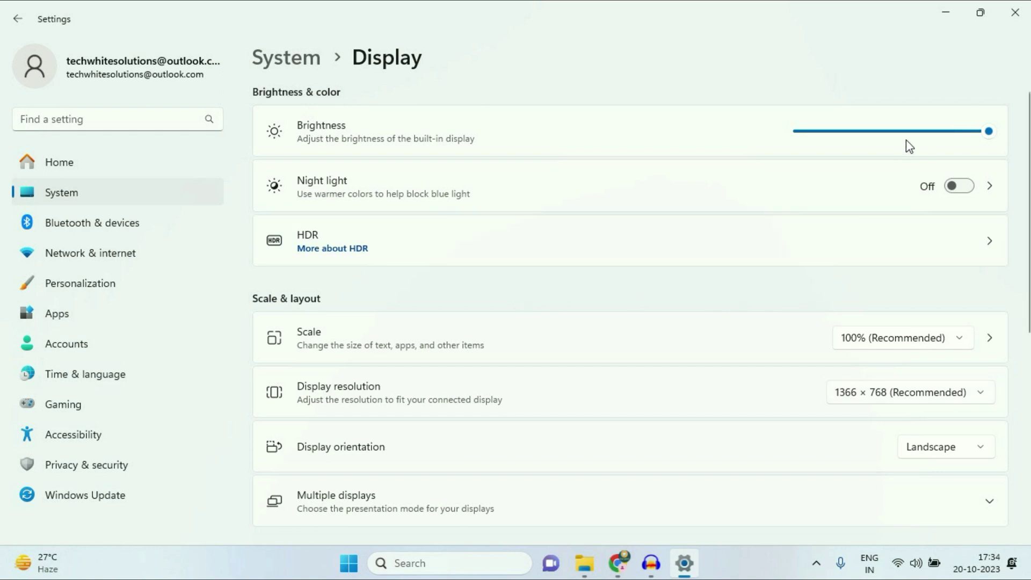
{"action": "left_click", "coordinate": [1016, 12]}
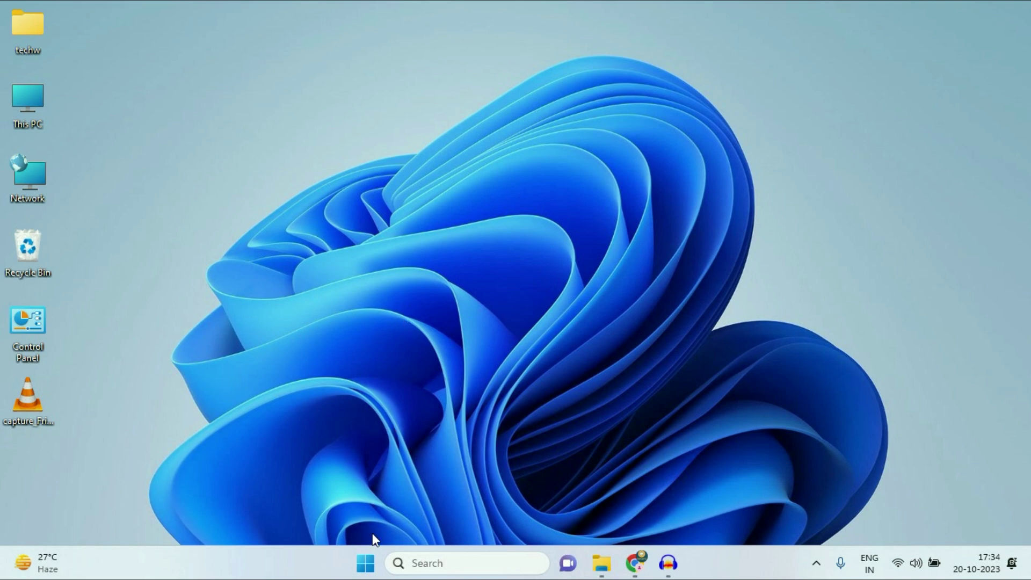
- Launch Device Manager from the Start quick-link menu and maximize it
{"action": "right_click", "coordinate": [365, 564]}
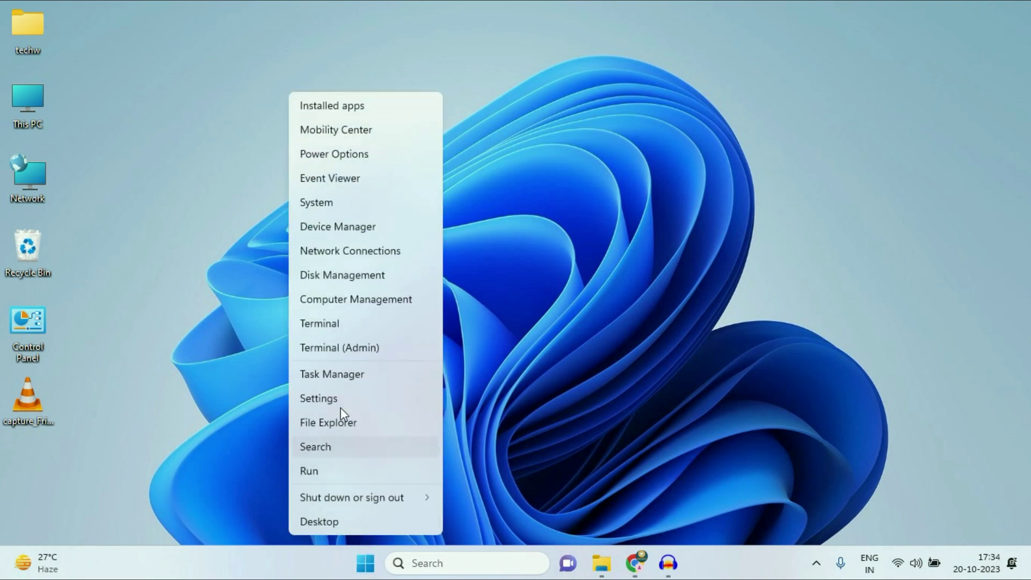
{"action": "left_click", "coordinate": [337, 230]}
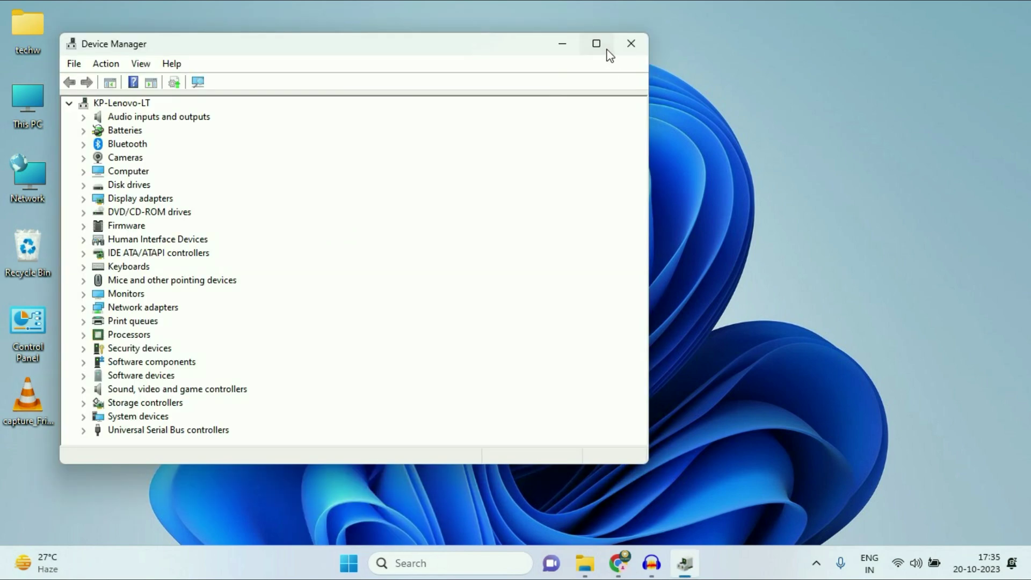
{"action": "left_click", "coordinate": [598, 46]}
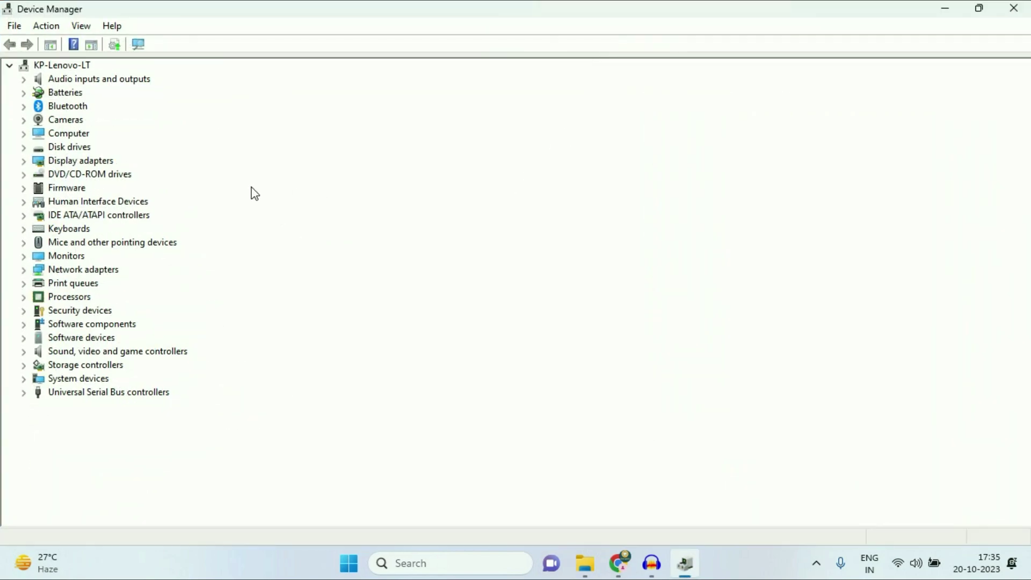
- Expand Display adapters and select Intel(R) UHD Graphics 620
{"action": "left_click", "coordinate": [69, 165]}
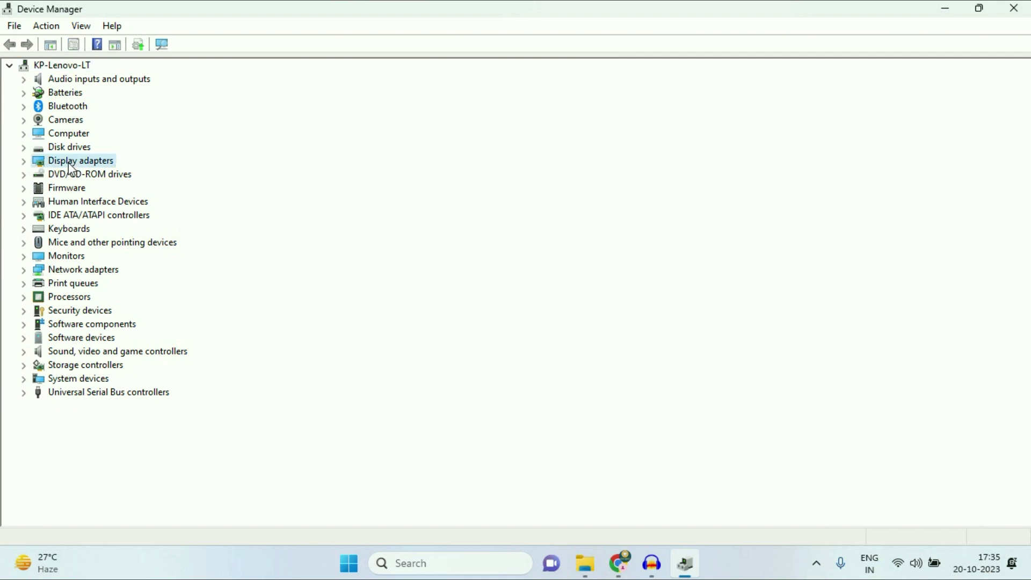
{"action": "left_click", "coordinate": [23, 161]}
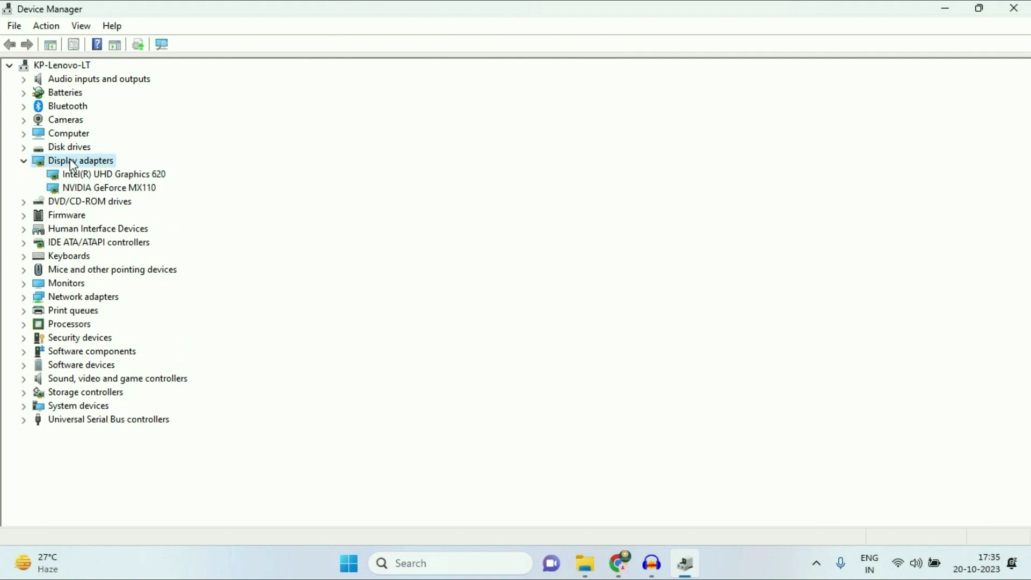
{"action": "left_click", "coordinate": [118, 175]}
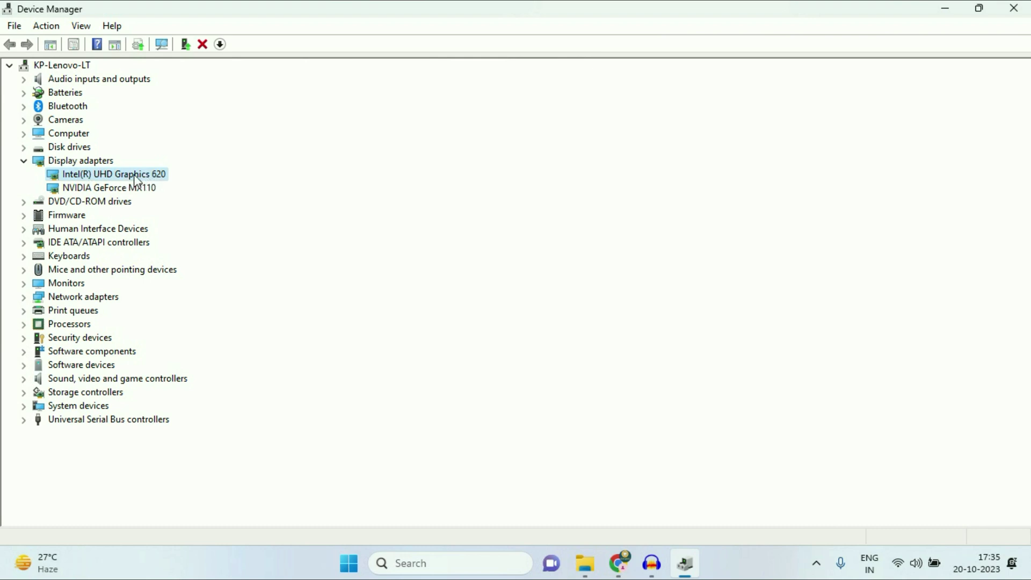
- Update the Intel(R) UHD Graphics 620 driver via automatic search; best driver already installed
{"action": "right_click", "coordinate": [135, 176]}
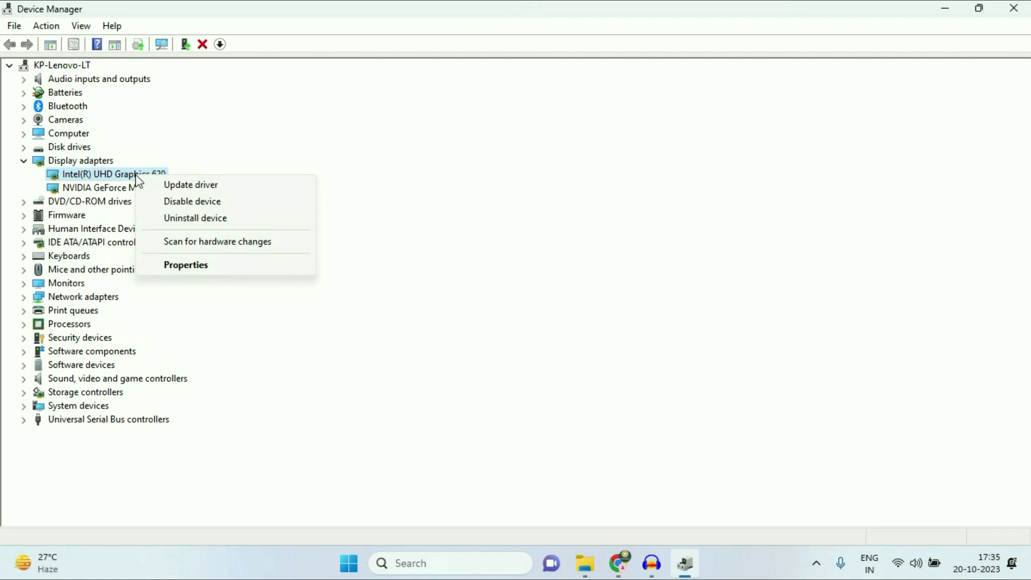
{"action": "left_click", "coordinate": [187, 186]}
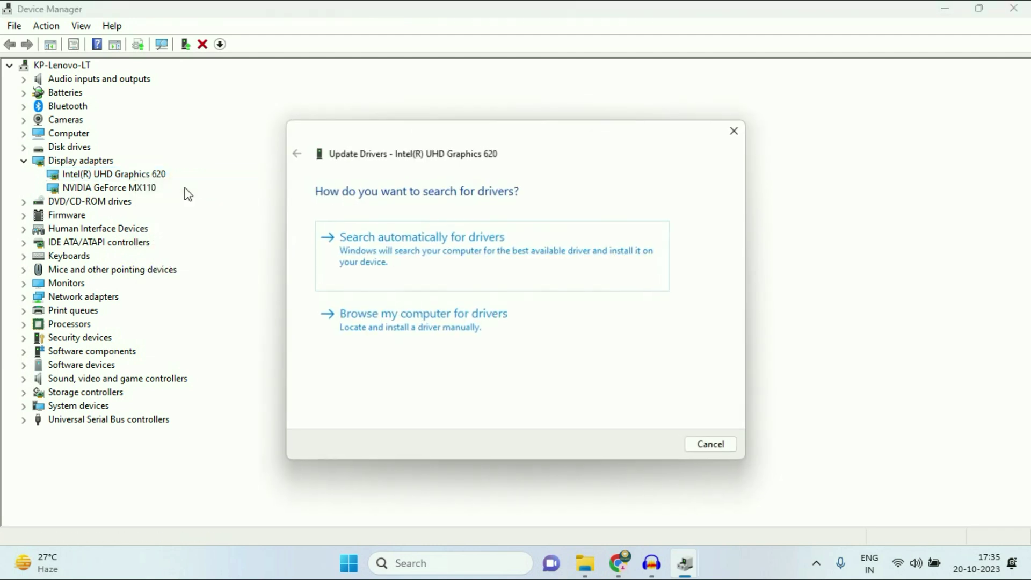
{"action": "left_click", "coordinate": [428, 256]}
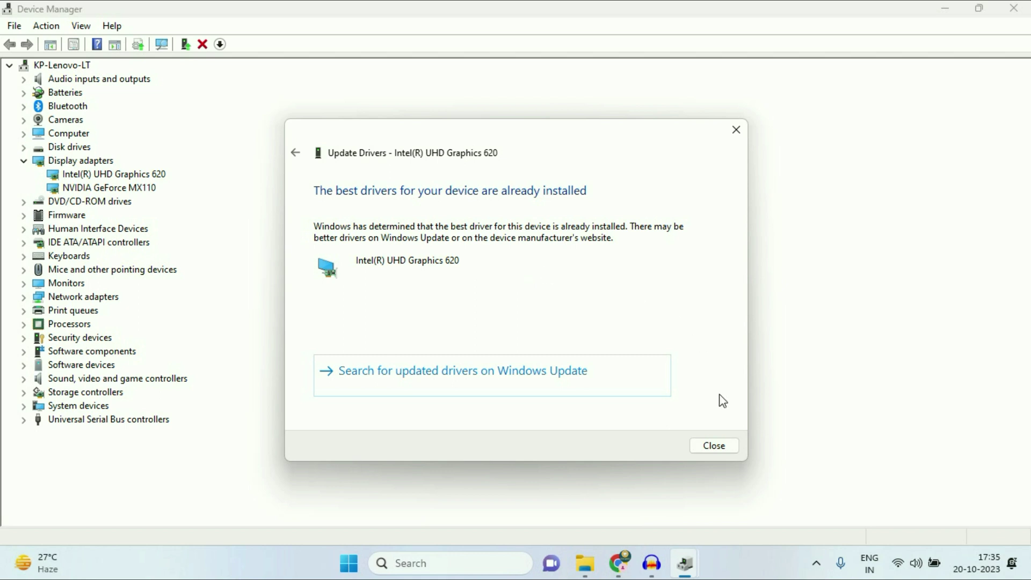
{"action": "left_click", "coordinate": [720, 447]}
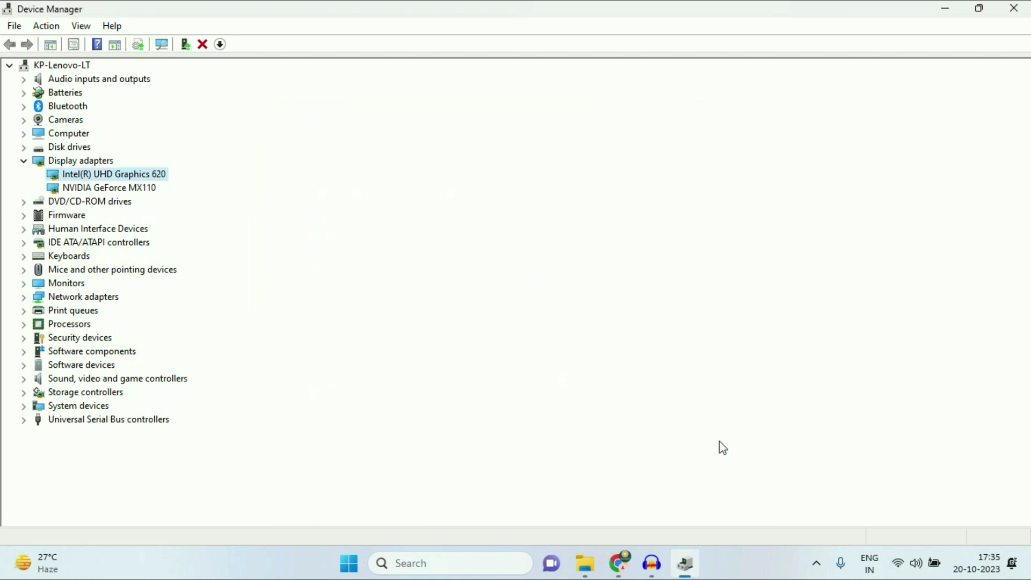
- Close Device Manager to return to the desktop
{"action": "left_click", "coordinate": [1014, 8]}
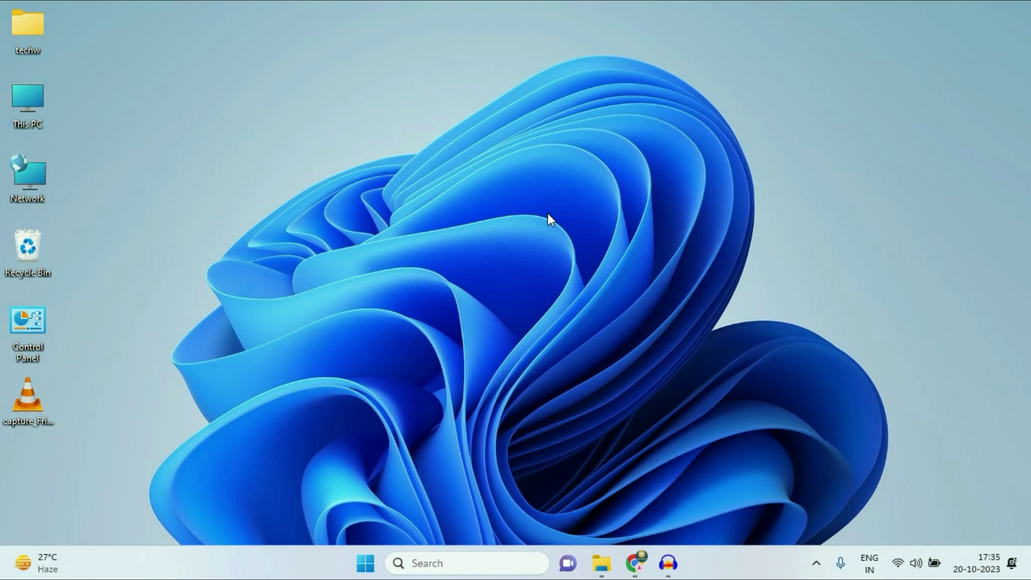